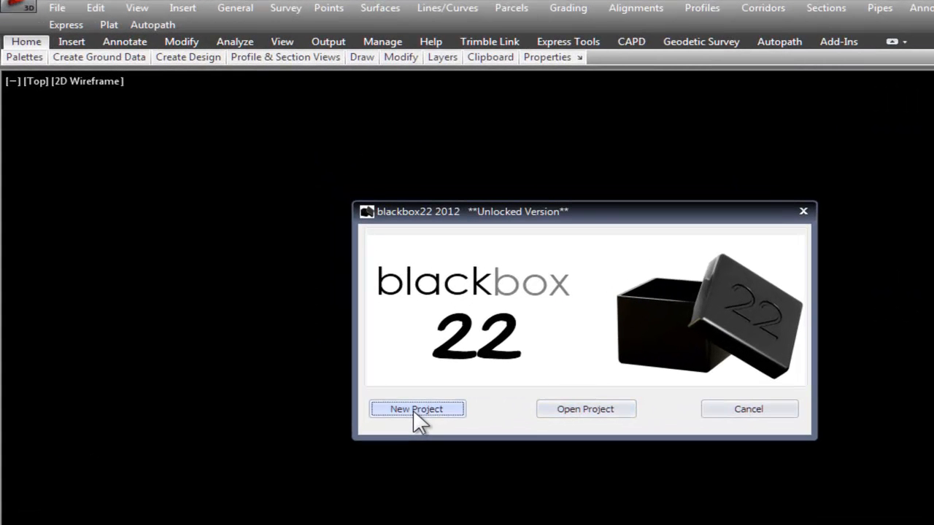
- Start a new project for the ADAC council and name it Training Video 1
left_click(366, 275)
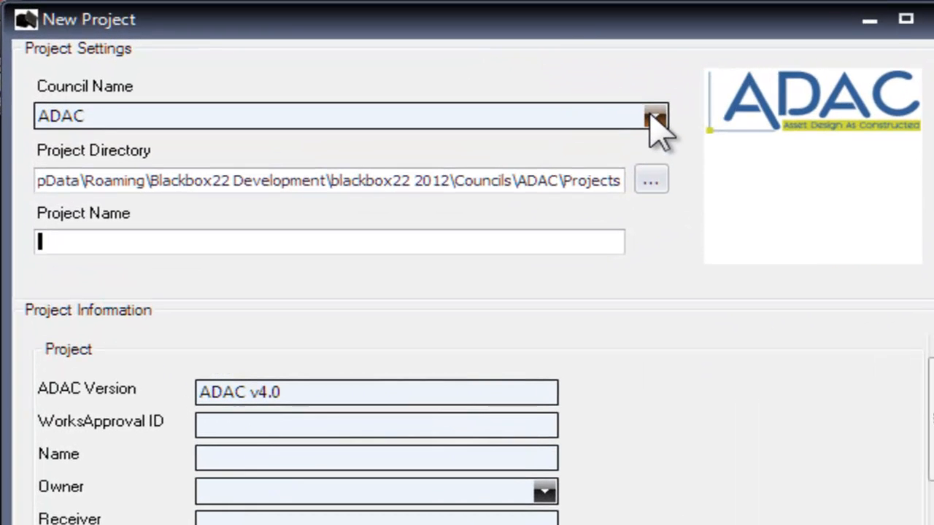
left_click(426, 71)
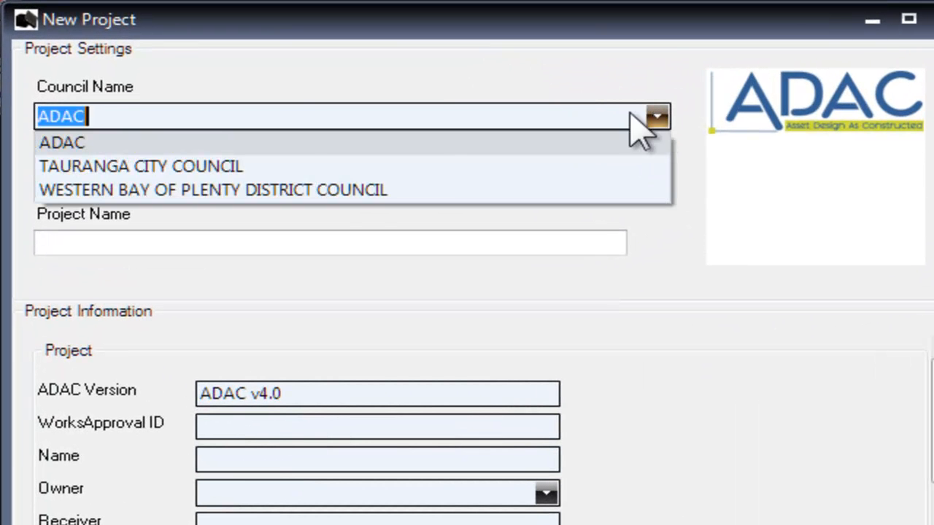
left_click(173, 87)
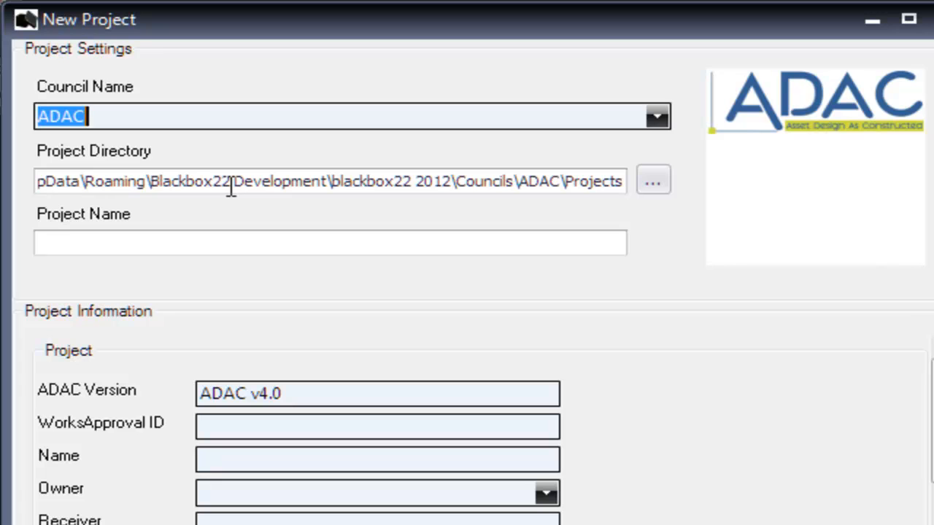
left_click(126, 239)
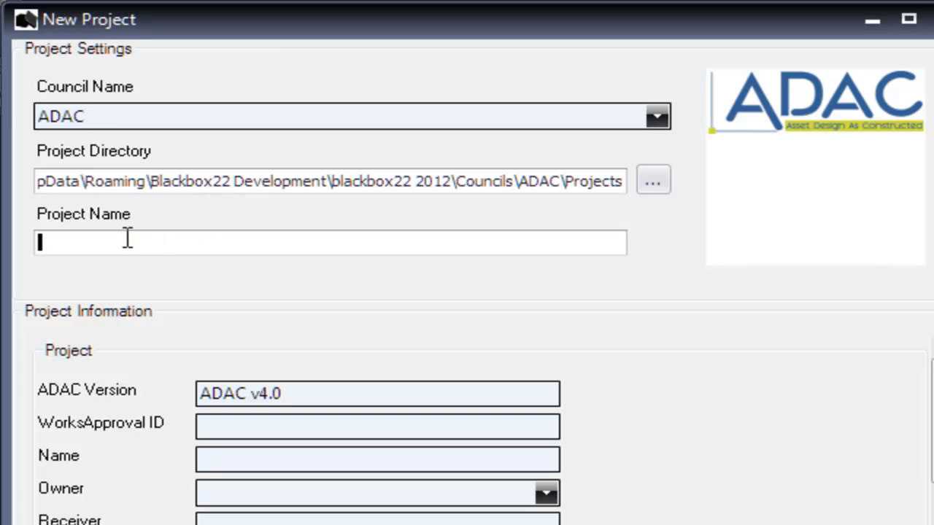
type("Training V")
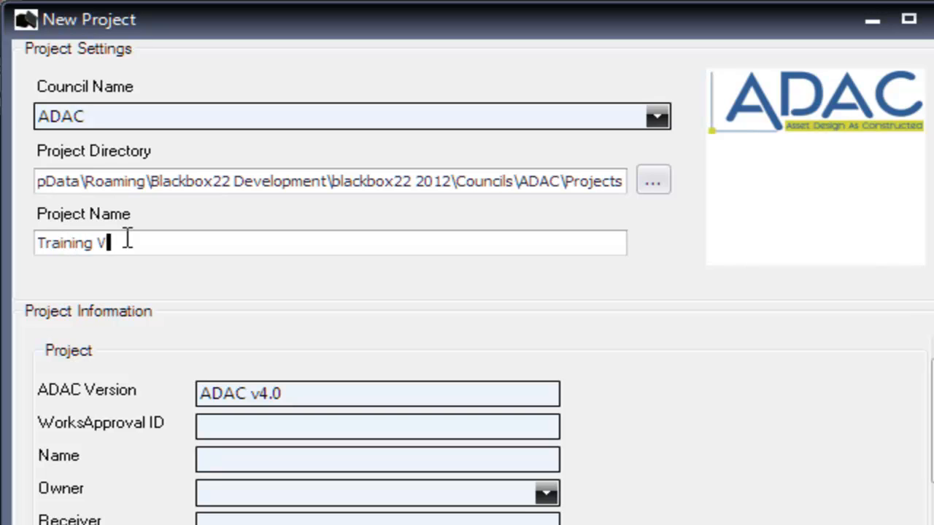
type("ideo")
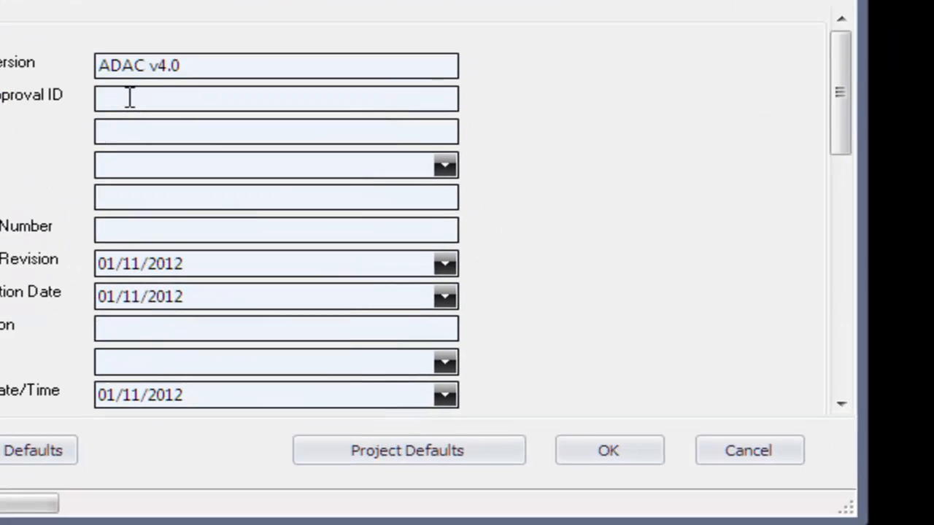
- Set the WorksApproval ID to 123 and the project information name to Training Video 1
left_click(129, 98)
type("123")
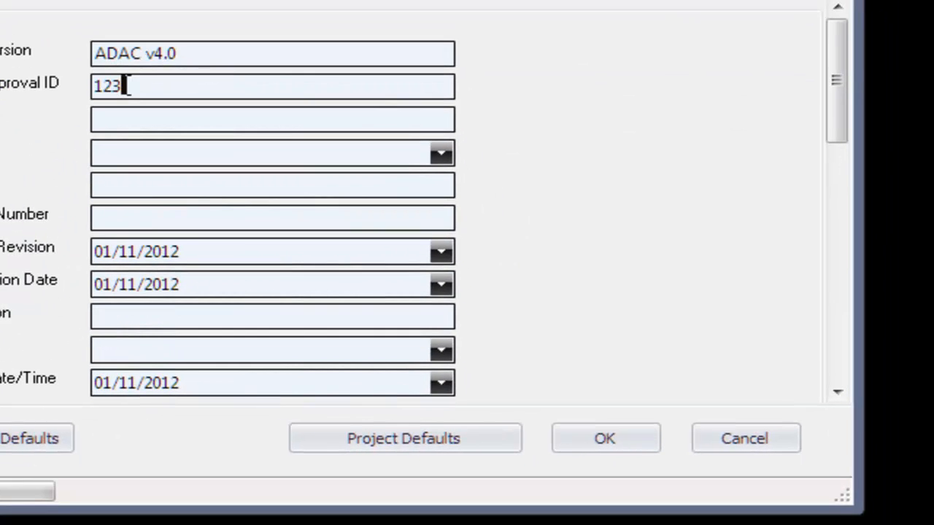
left_click(117, 120)
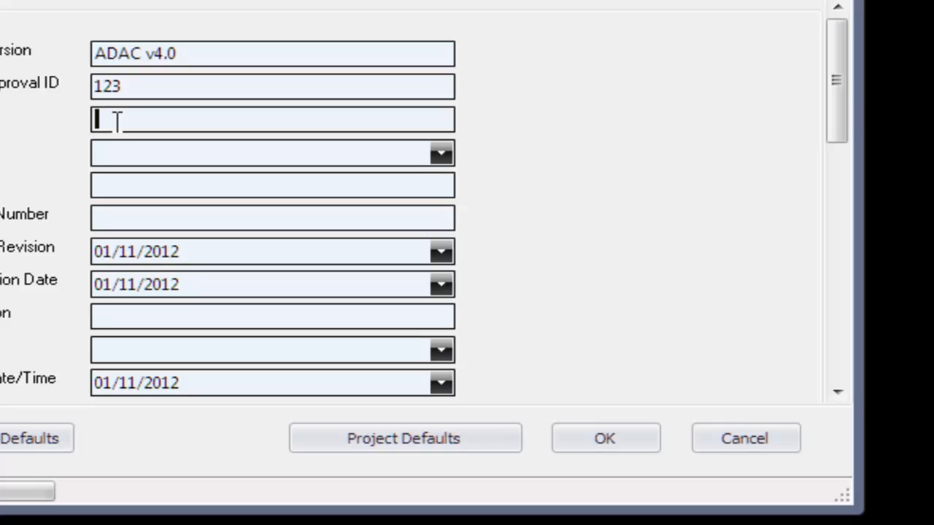
type("Training Video 1")
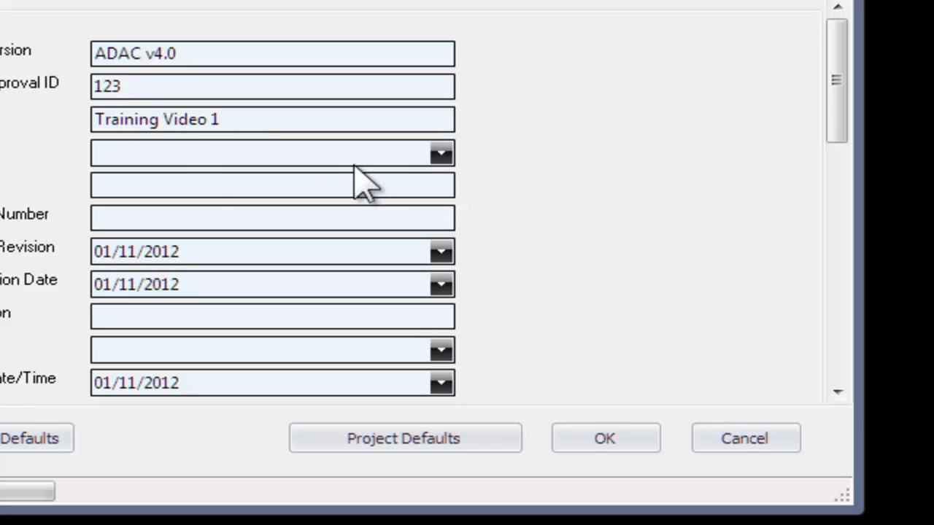
- Set both the owner and the receiver to Council, and set the number below them to 1
left_click(445, 155)
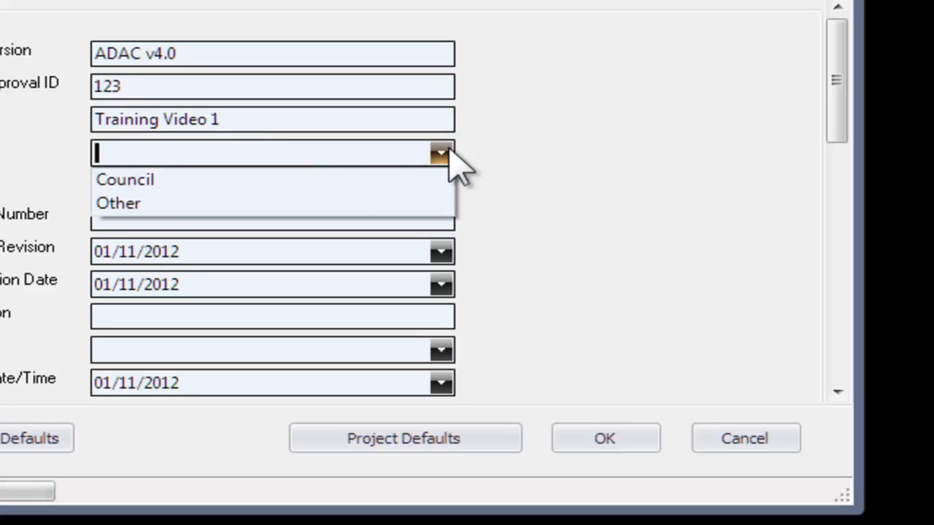
left_click(136, 181)
left_click(108, 185)
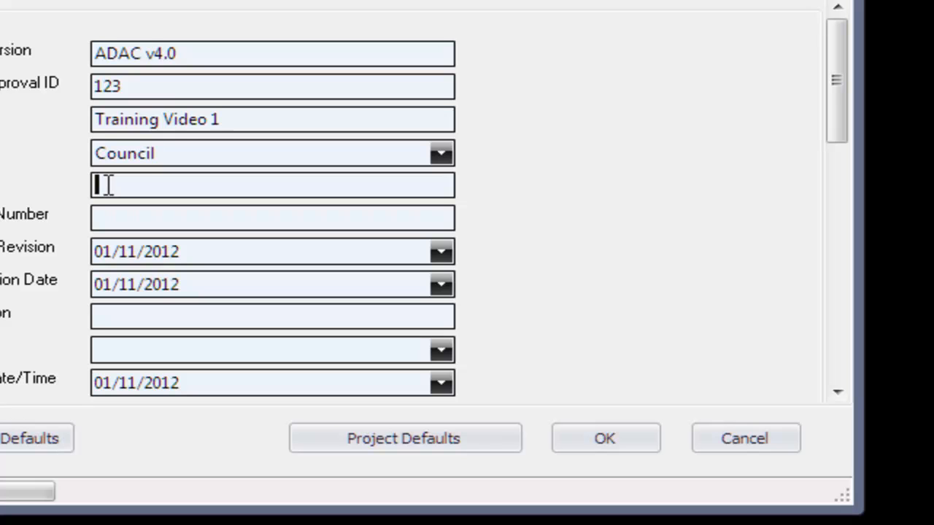
type("Council")
left_click(118, 218)
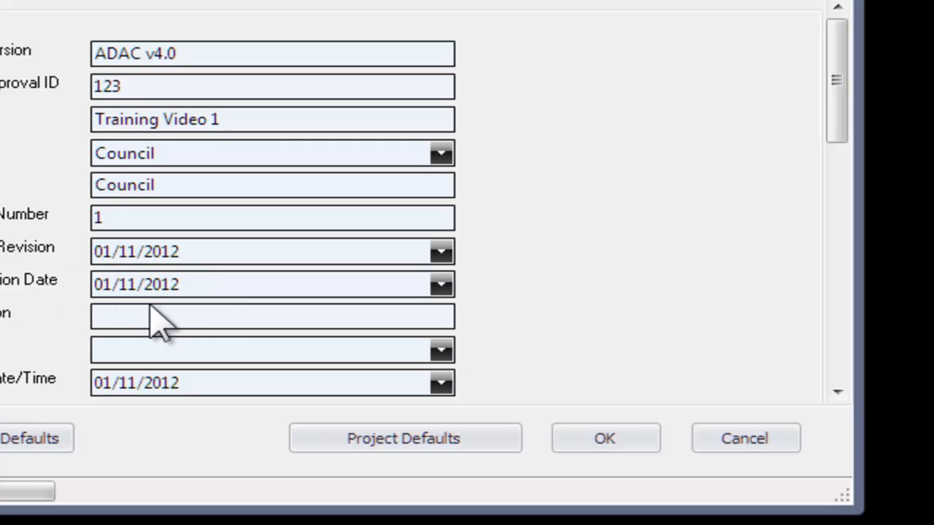
- Enter Training Video as the project description and set its status to Preliminary
left_click(130, 314)
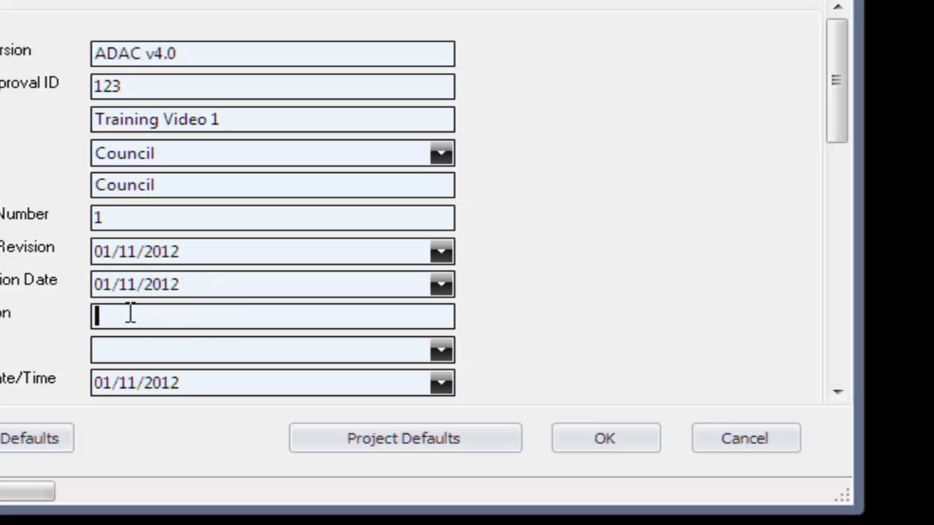
type("Training Video")
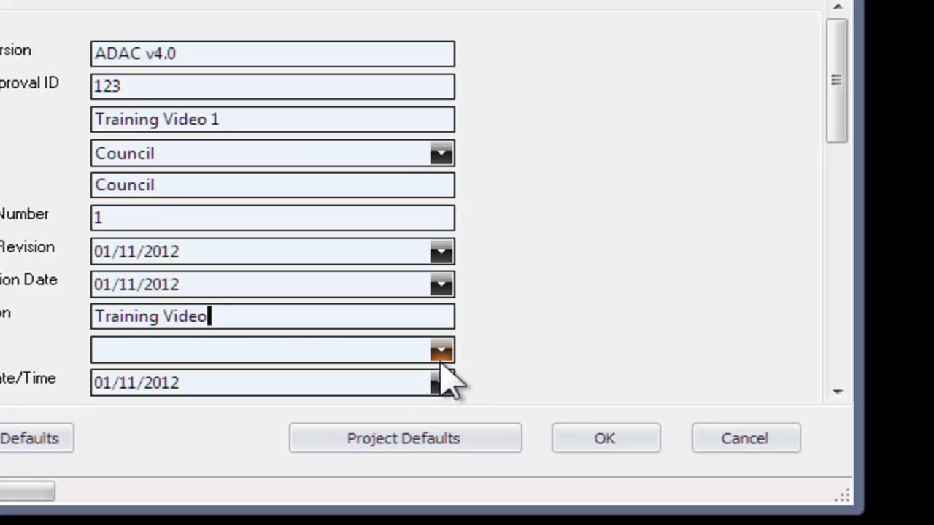
left_click(441, 352)
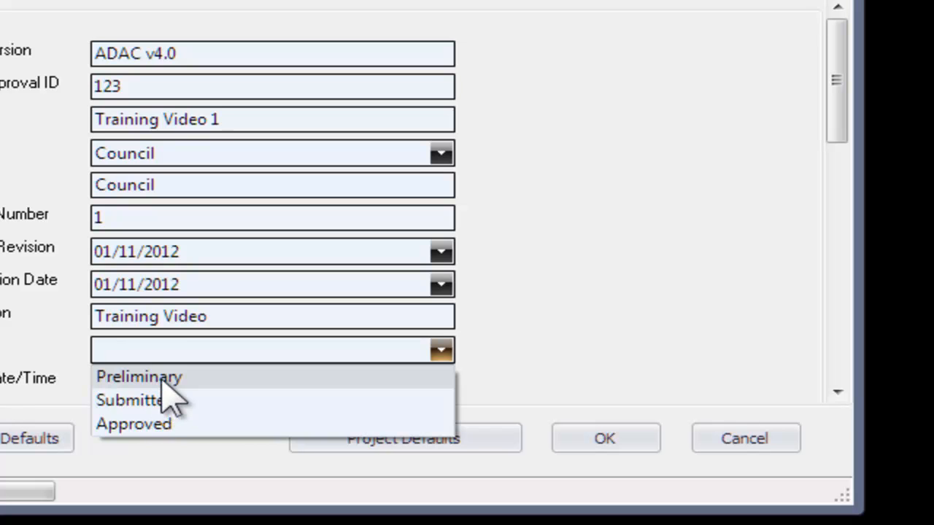
left_click(162, 380)
- Set the coordinate system to Map Grid of Australia, Zone 48, with (GHD94)Geocentric Datum of Australia and Australian Height Datum as its datums
left_click_drag(834, 129, 824, 181)
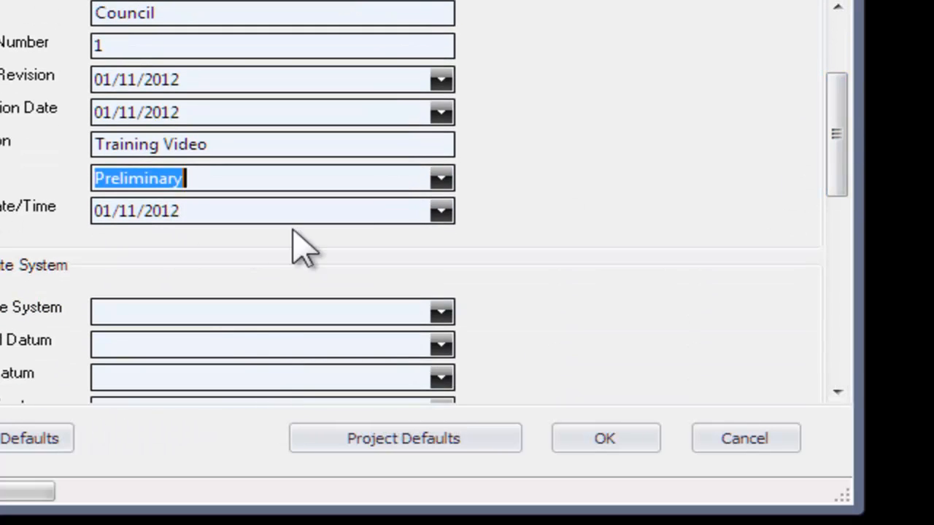
left_click_drag(840, 148, 844, 226)
left_click(438, 111)
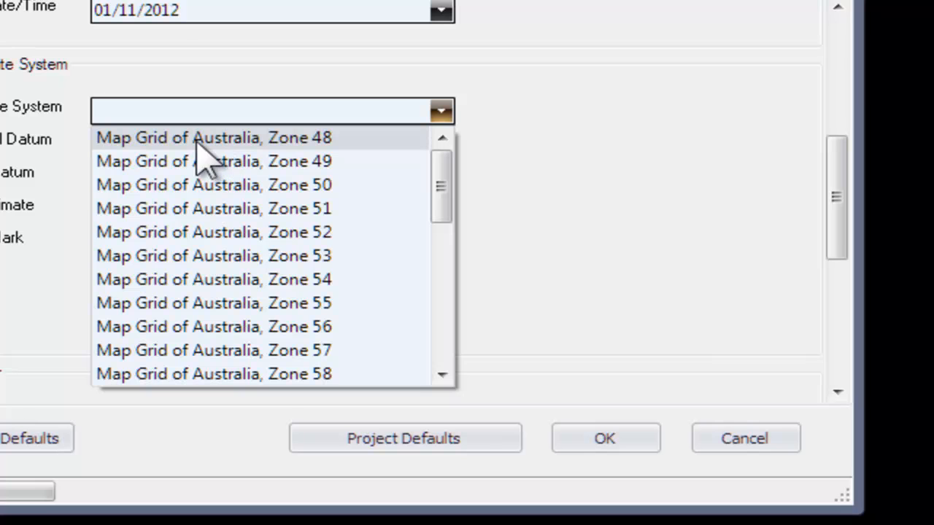
left_click(232, 140)
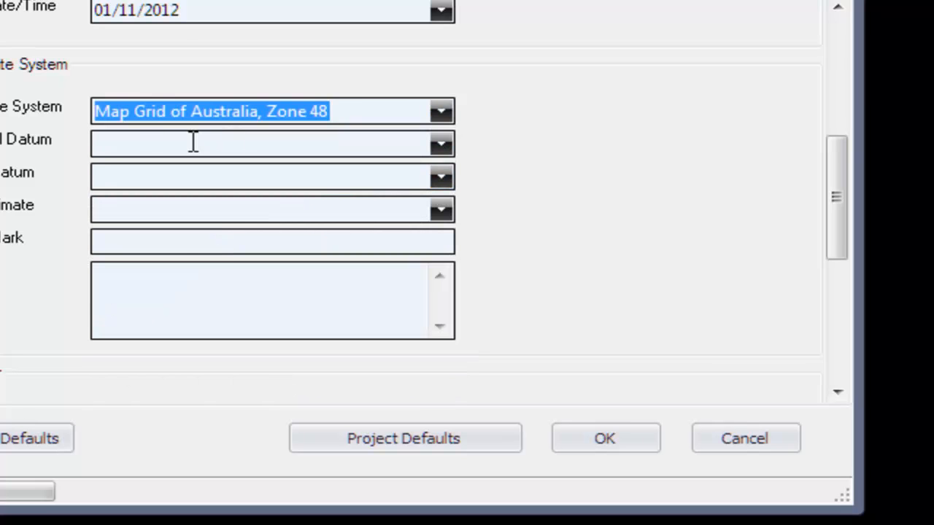
left_click(442, 144)
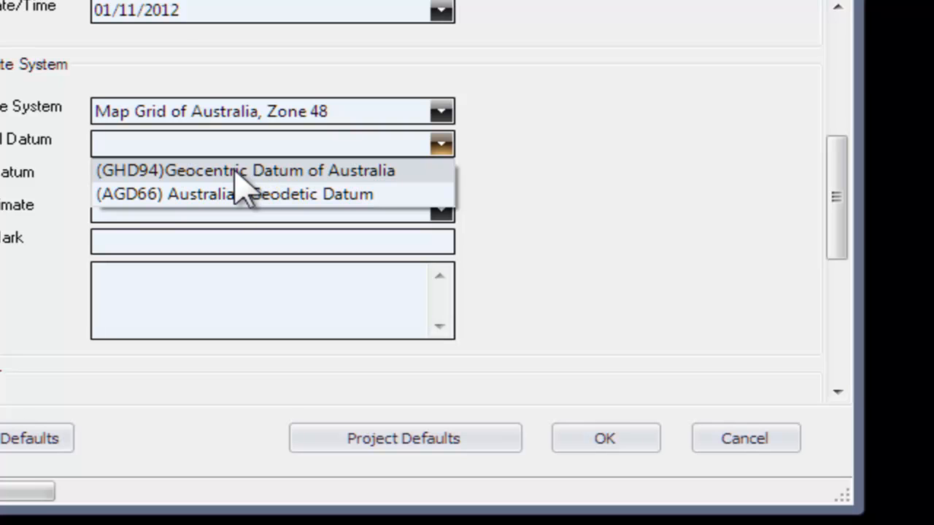
left_click(241, 172)
left_click(438, 177)
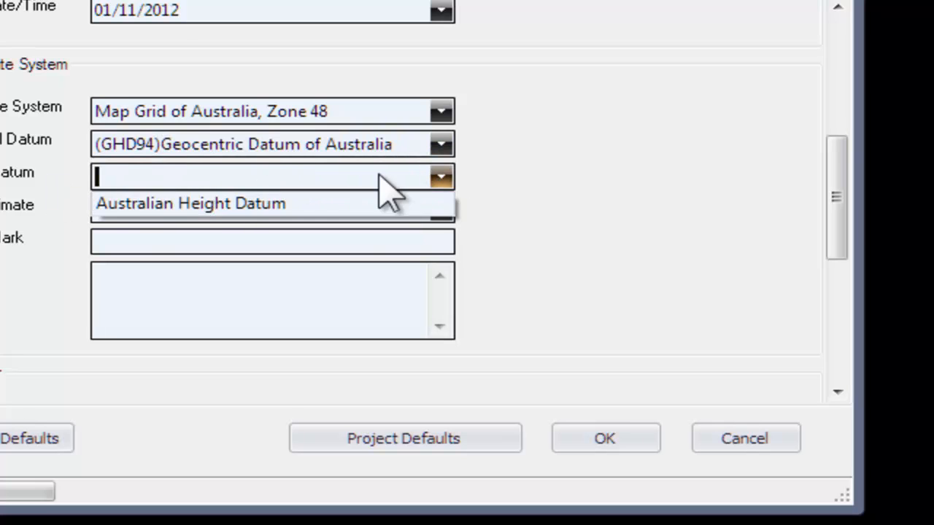
left_click(150, 206)
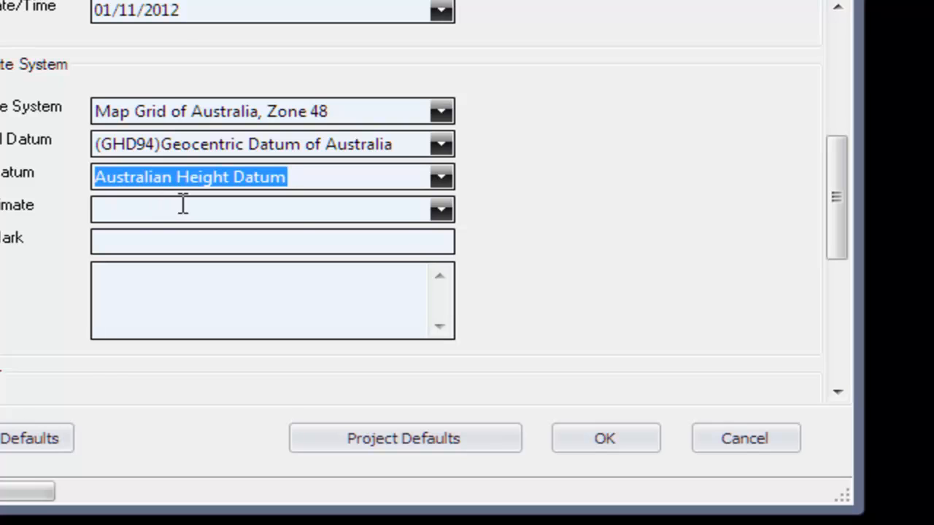
- Set the approximate option to True, the mark to PEG 1234 and the coordinate system notes to Demo
left_click(441, 210)
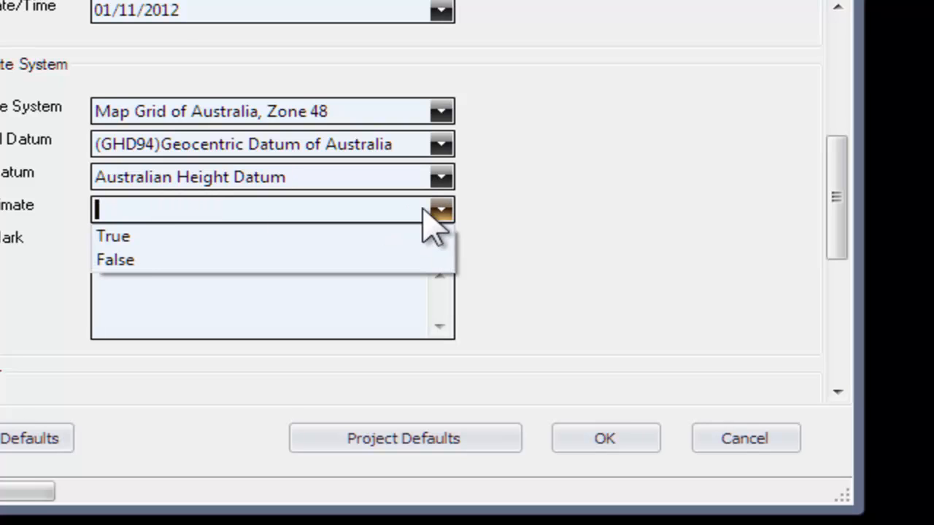
left_click(117, 237)
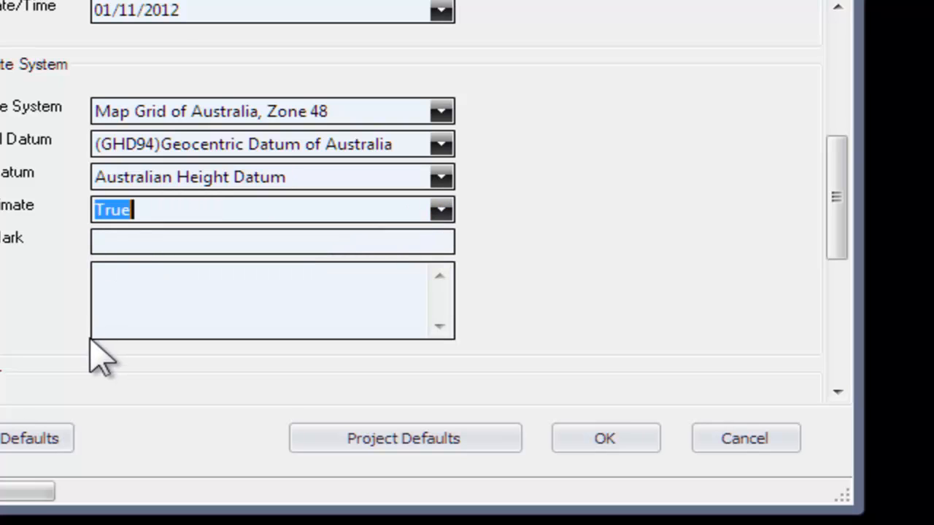
left_click(125, 241)
type("PE")
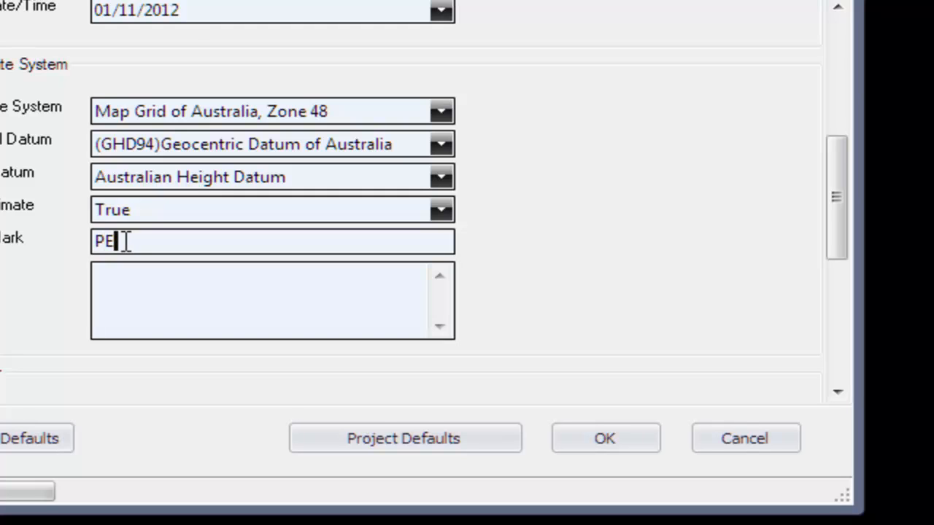
type("G1234")
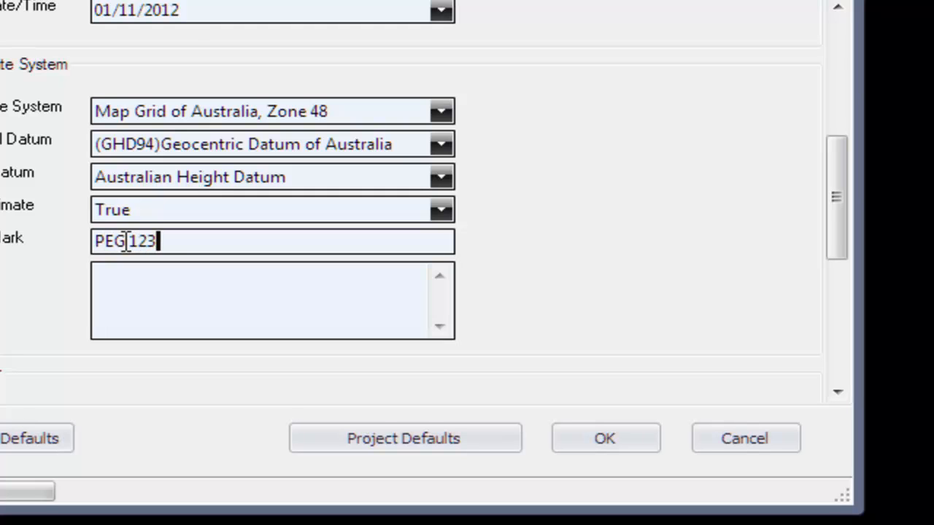
left_click(135, 285)
type("Demo")
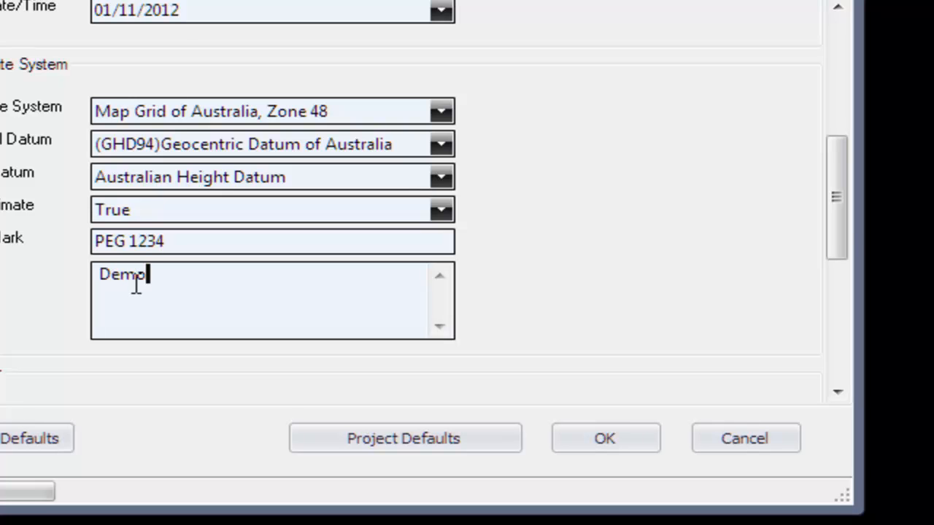
- Enter the engineer's name and the surveyor's name in the project information
left_click_drag(842, 188, 834, 282)
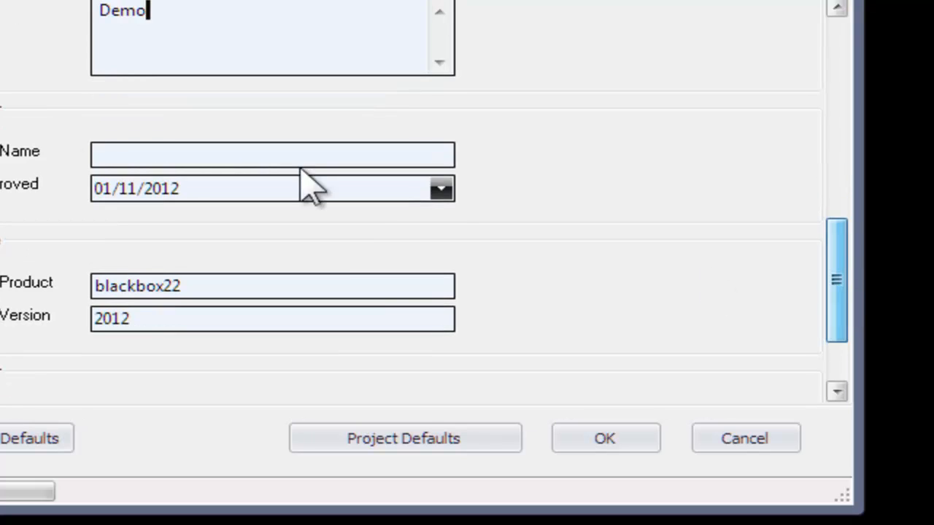
left_click(127, 157)
type("Robert")
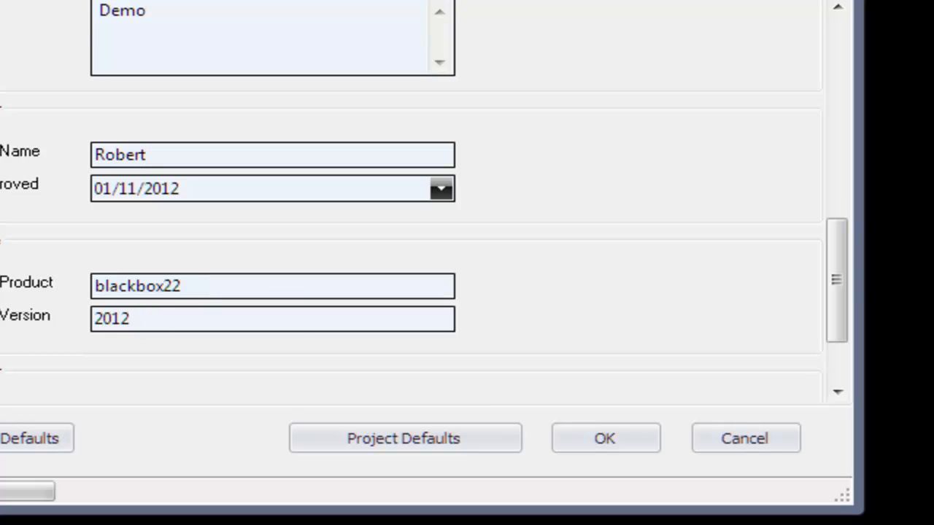
left_click_drag(833, 259, 837, 313)
left_click(147, 302)
type("Rob")
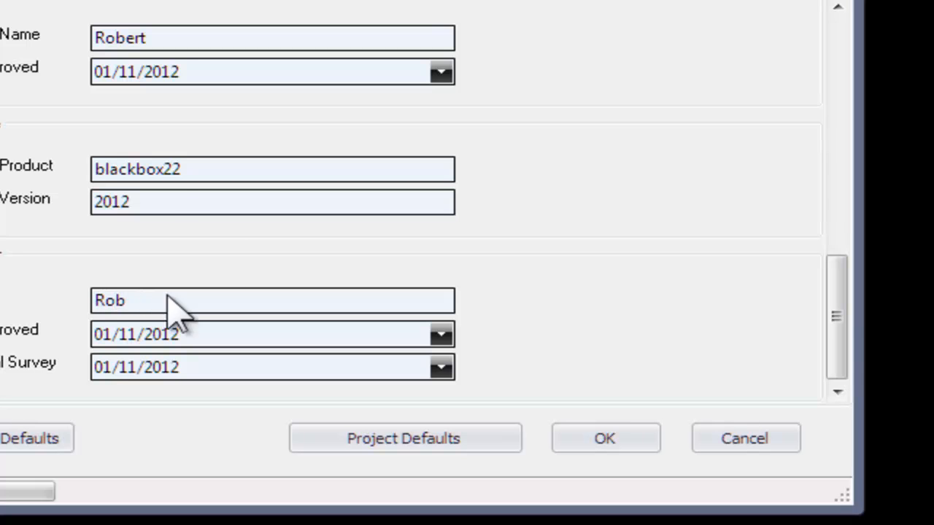
left_click(181, 205)
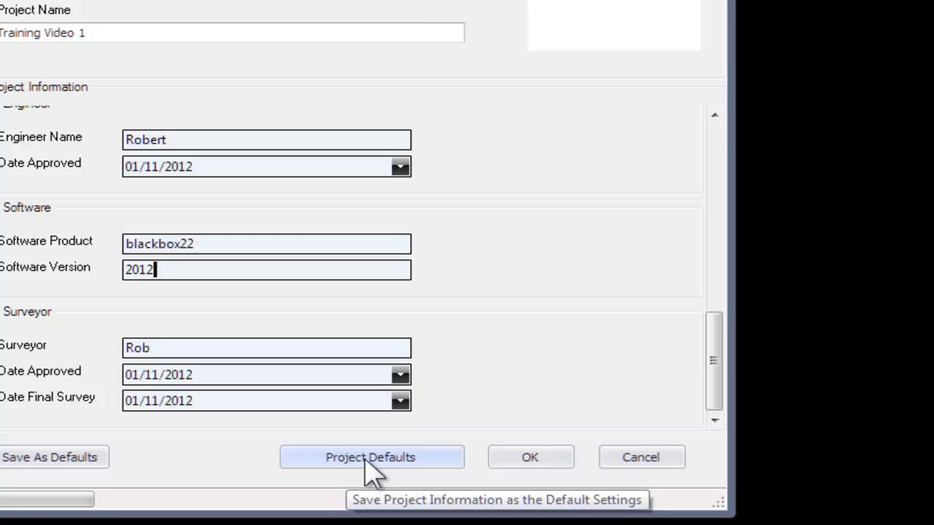
- Open the project defaults and set the Stormwater pit's circular diameter to 1050 mm
left_click(400, 440)
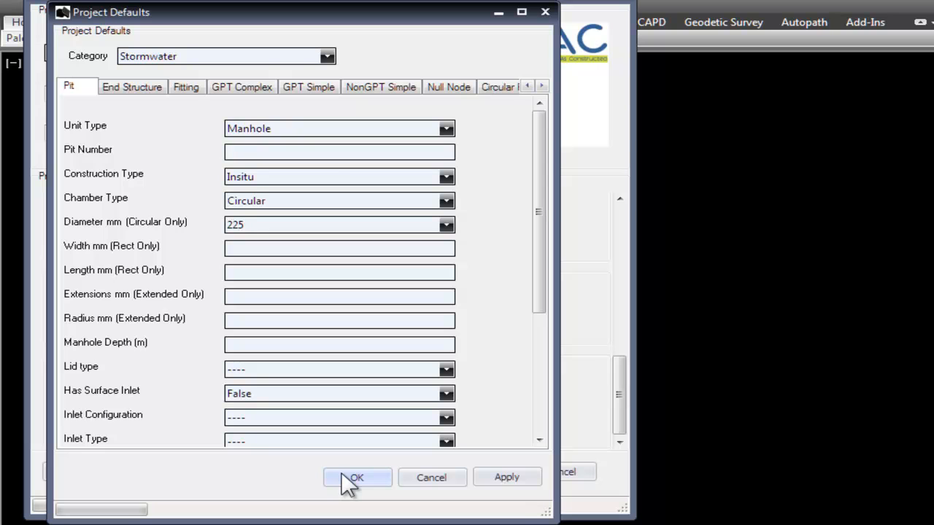
left_click(328, 56)
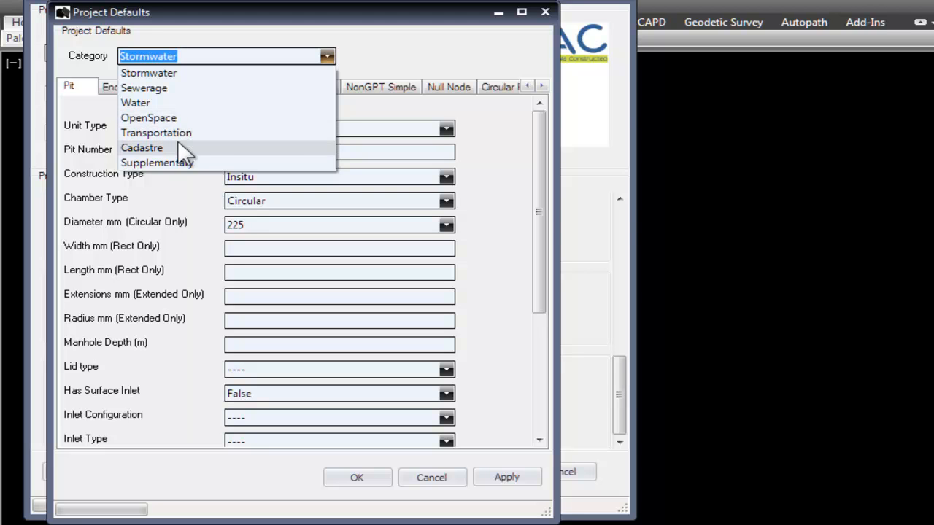
left_click(403, 59)
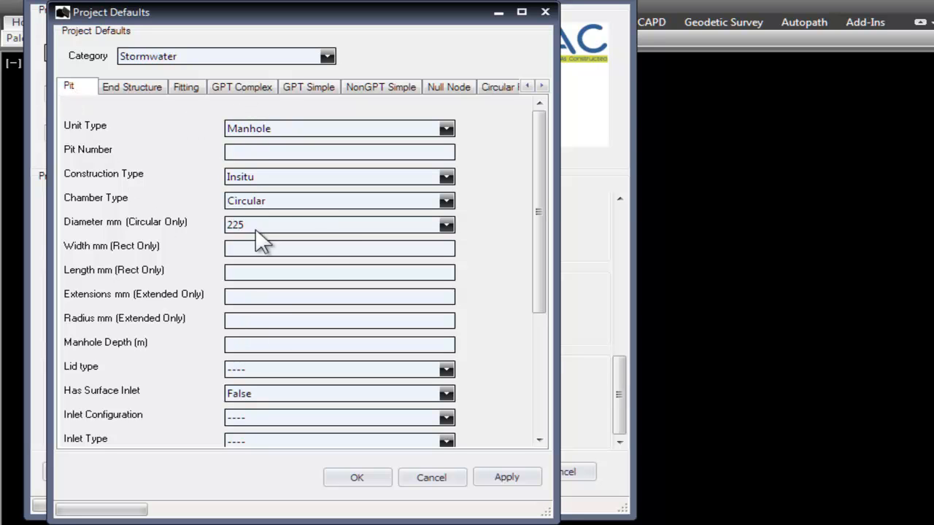
left_click(445, 225)
left_click(249, 301)
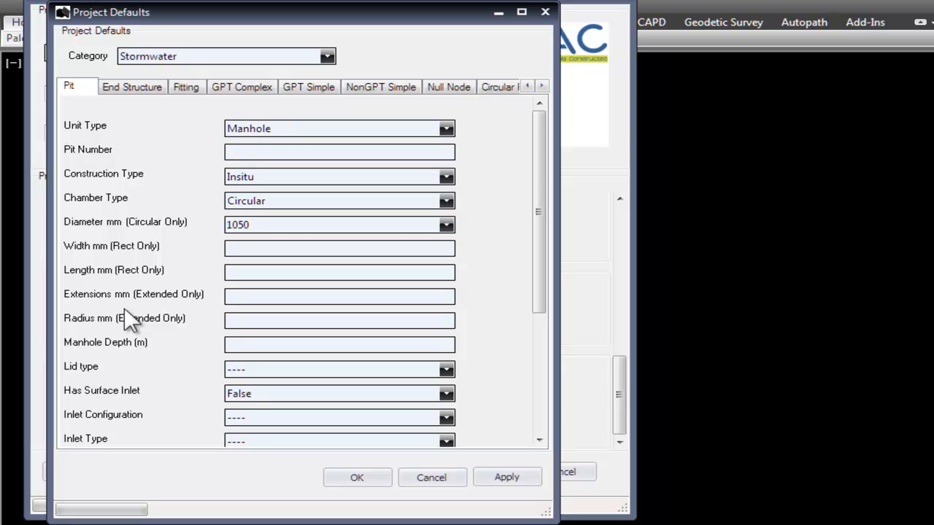
- Examine the OpenSpace category's feature types in the project defaults
left_click(327, 56)
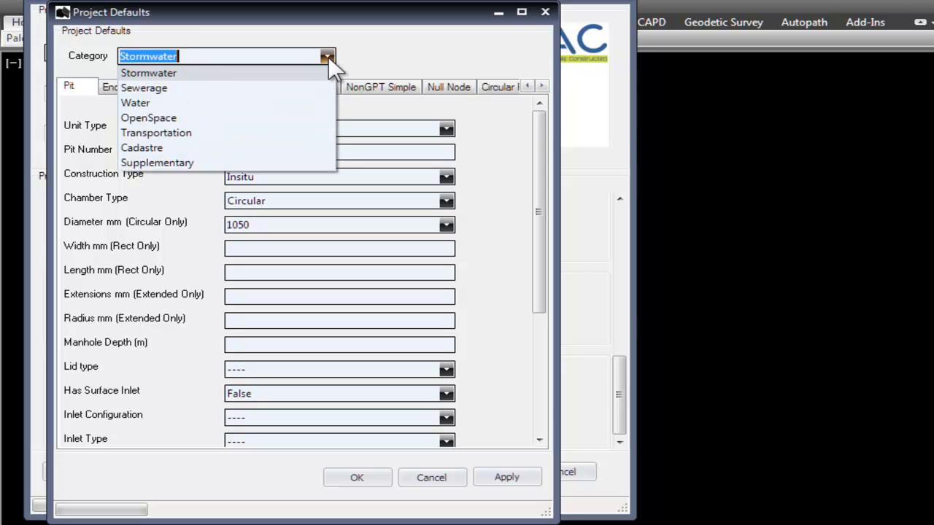
left_click(149, 118)
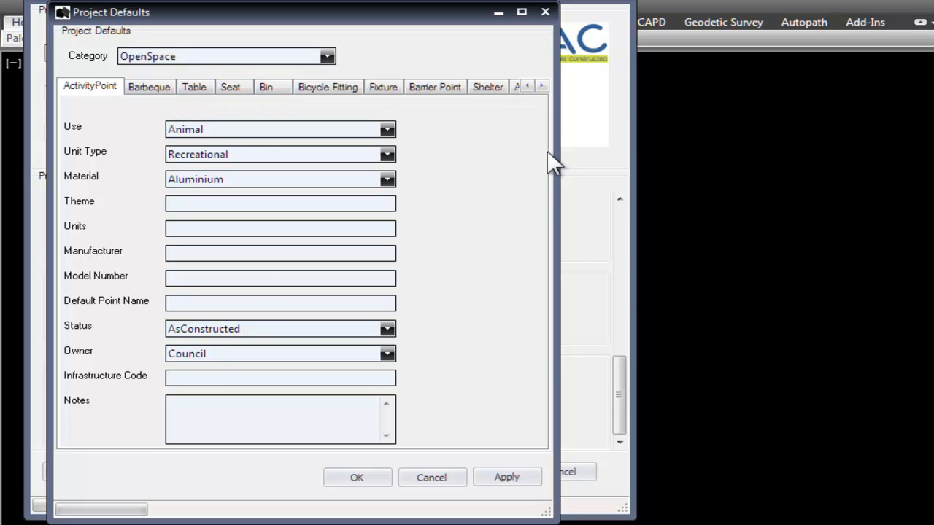
left_click(542, 88)
left_click(542, 88)
left_click(542, 87)
left_click(542, 88)
left_click(542, 87)
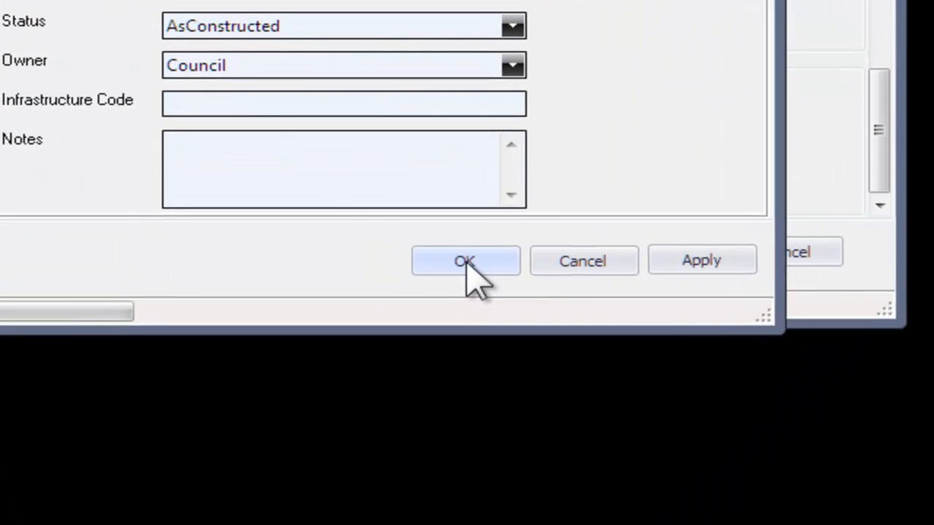
- Accept the project defaults and create the project, repositioning its Blackbox22 window over the drawing area
left_click(466, 261)
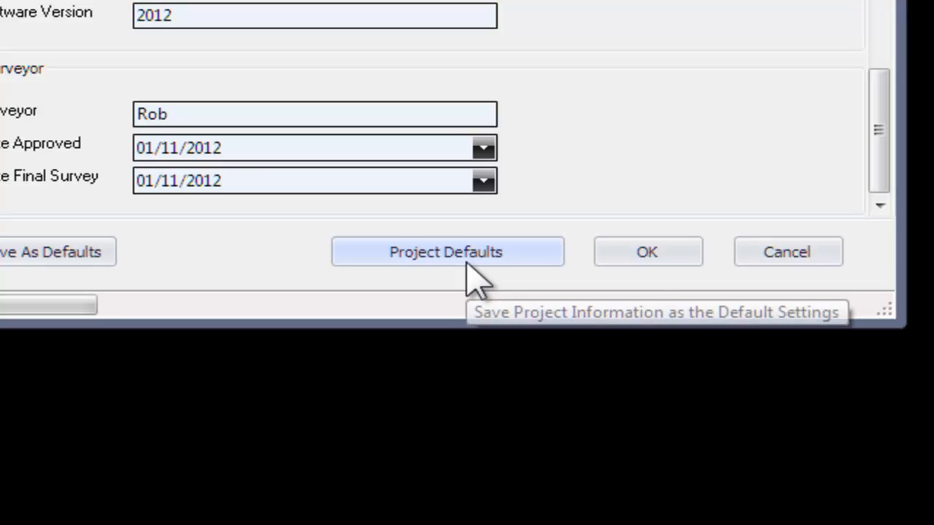
left_click(646, 255)
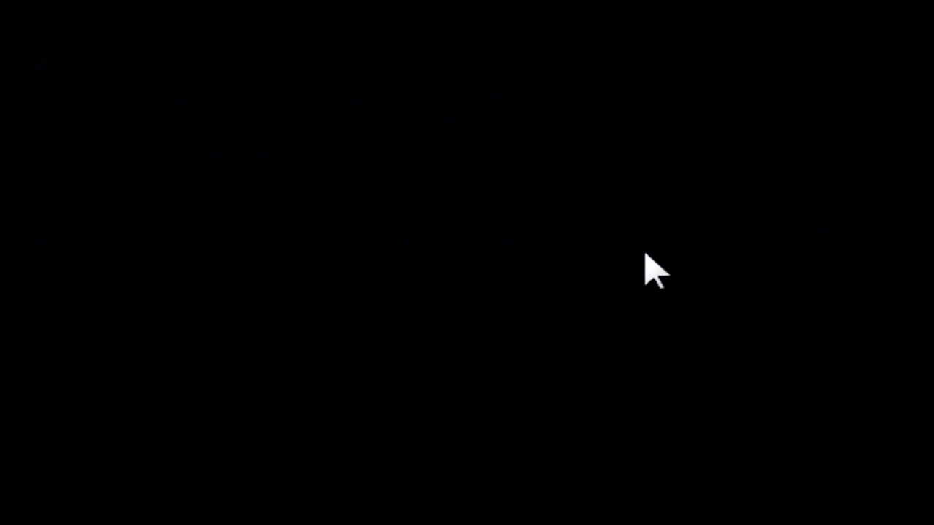
left_click_drag(705, 2, 479, 11)
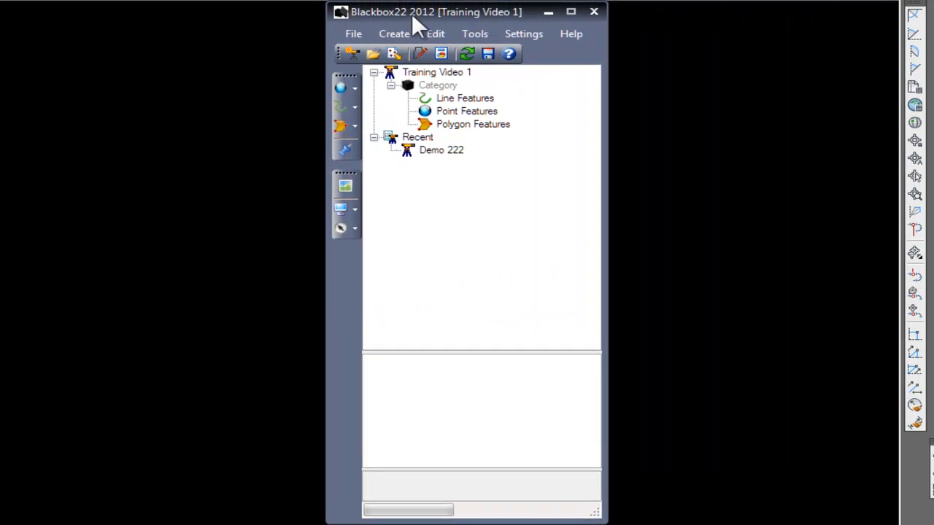